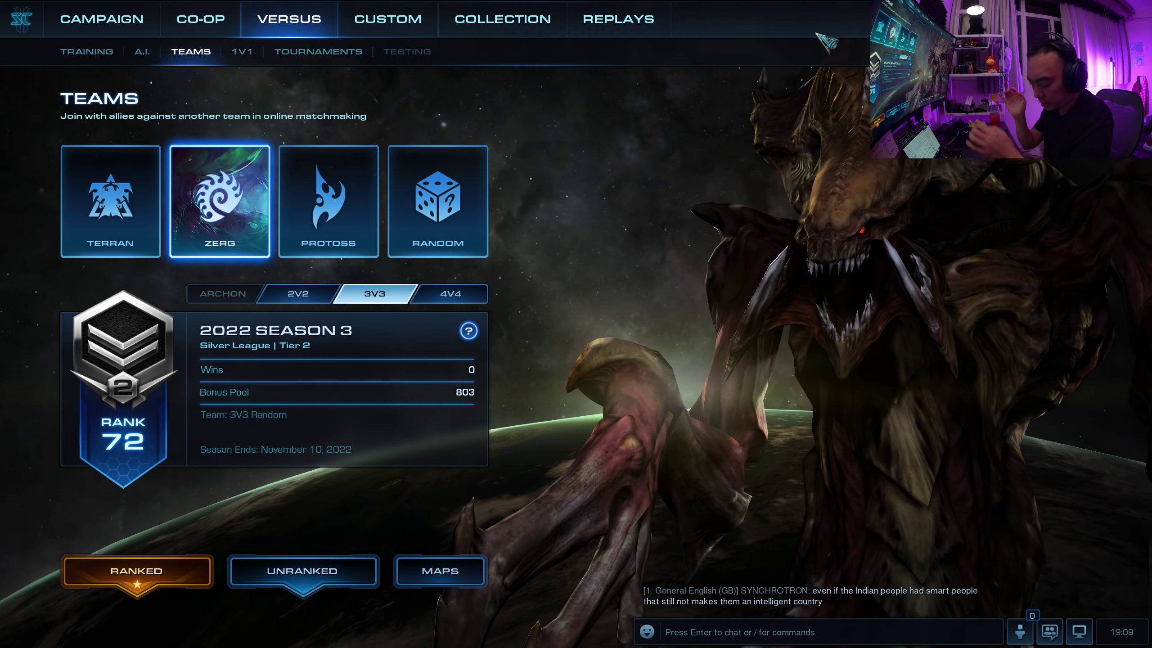
Switch to OBS Studio and bring up Logitech G HUB from the taskbar.
key(alt+Tab)
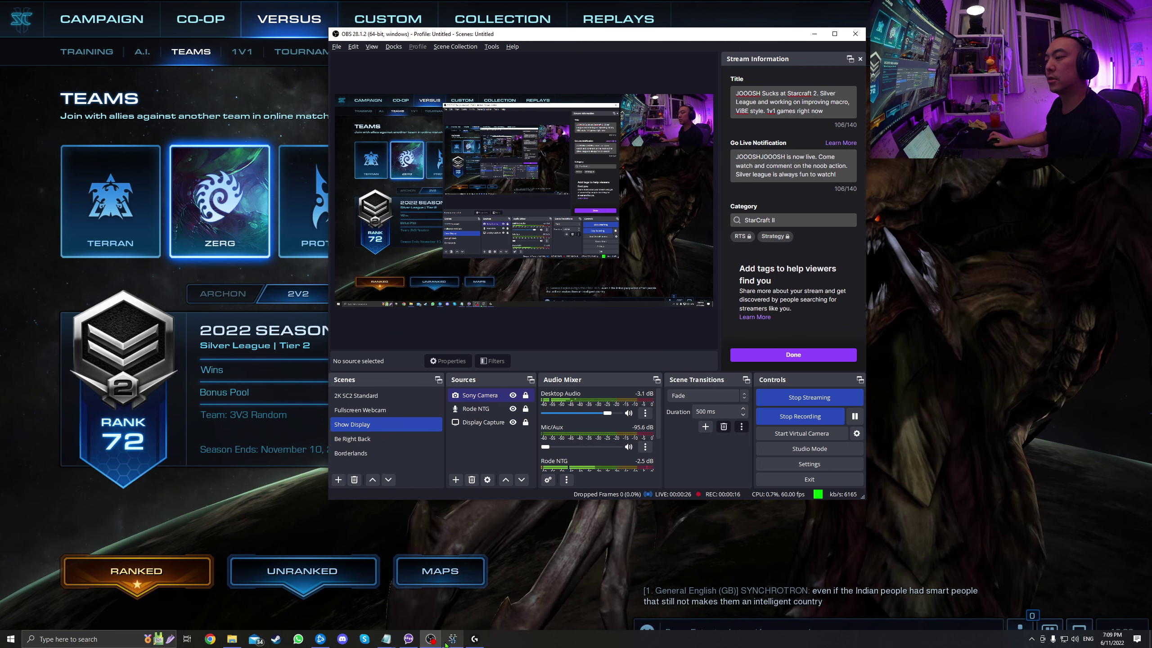
click(474, 639)
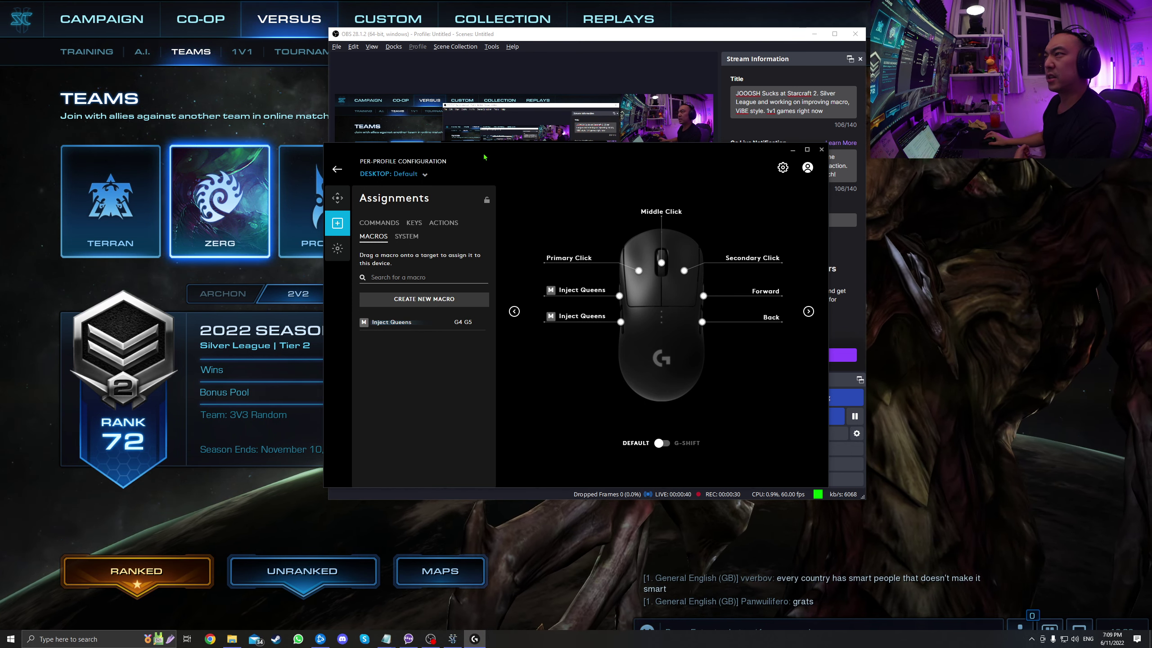
Move the G HUB window up and to the left.
drag(484, 157, 422, 147)
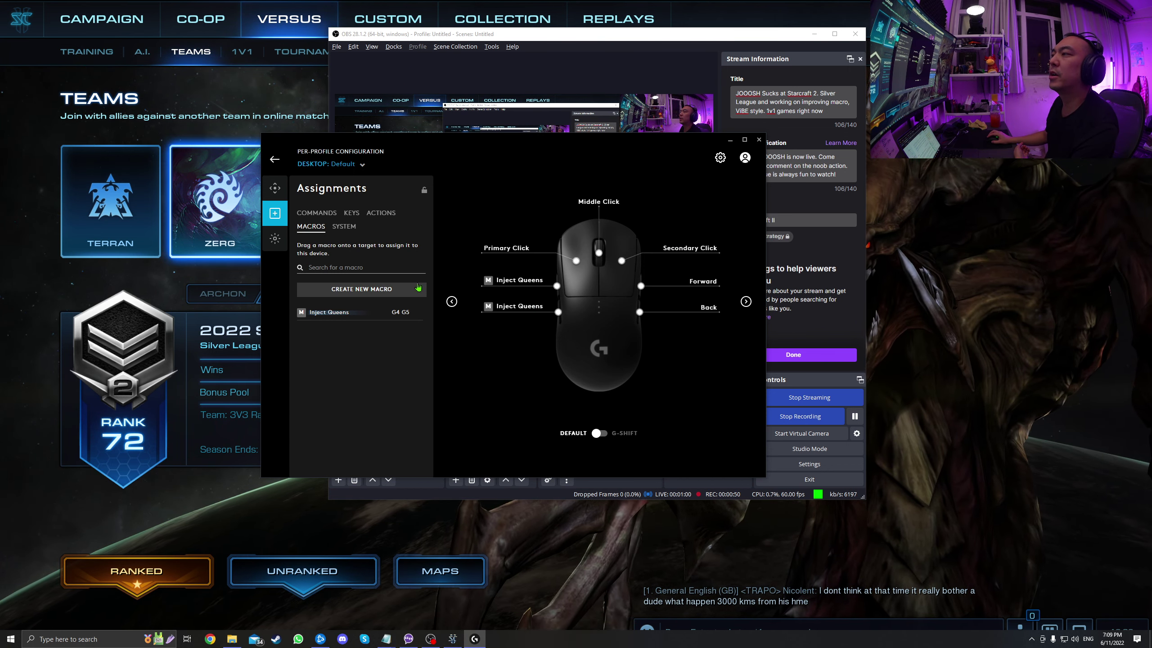
click(275, 159)
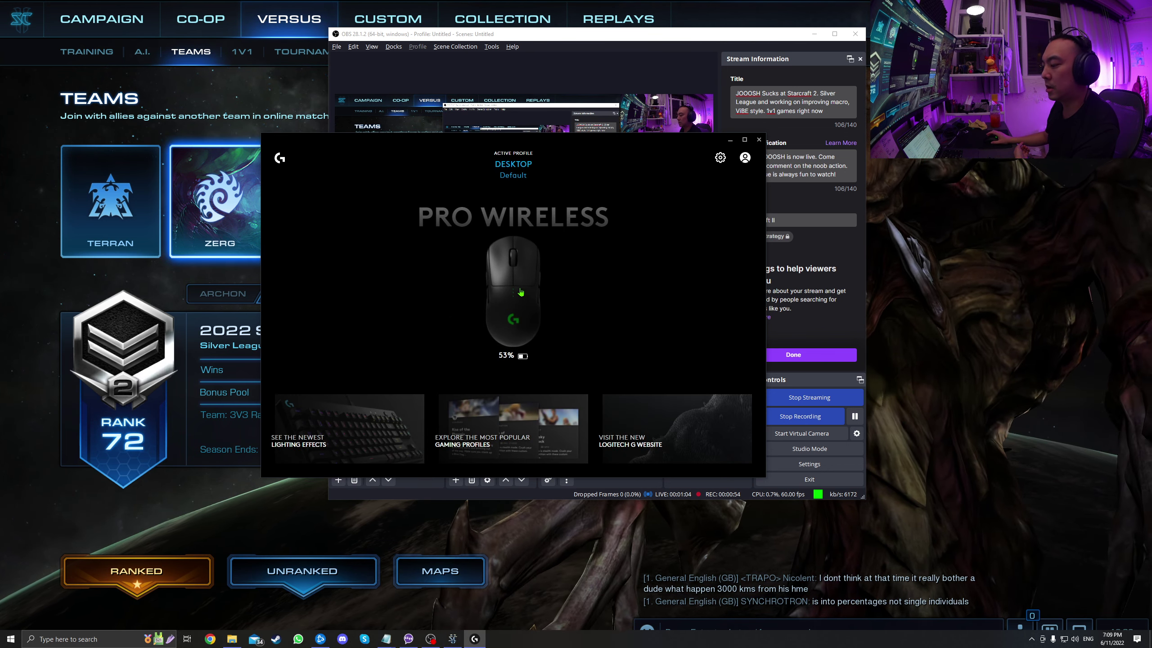
key(alt+Tab)
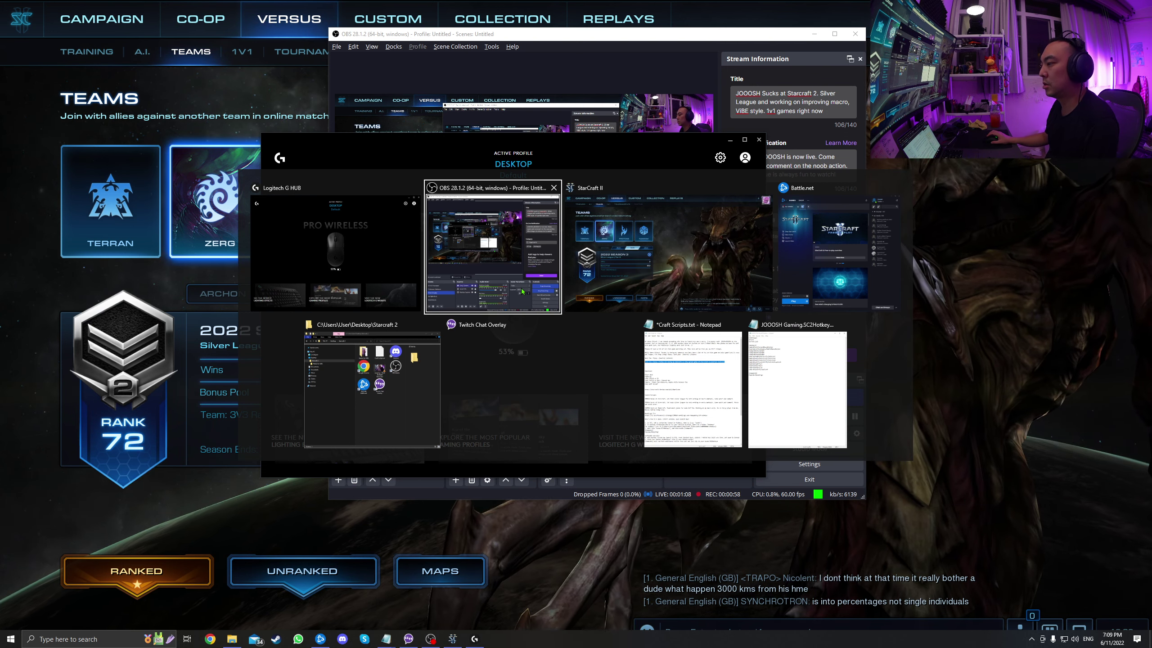
click(525, 290)
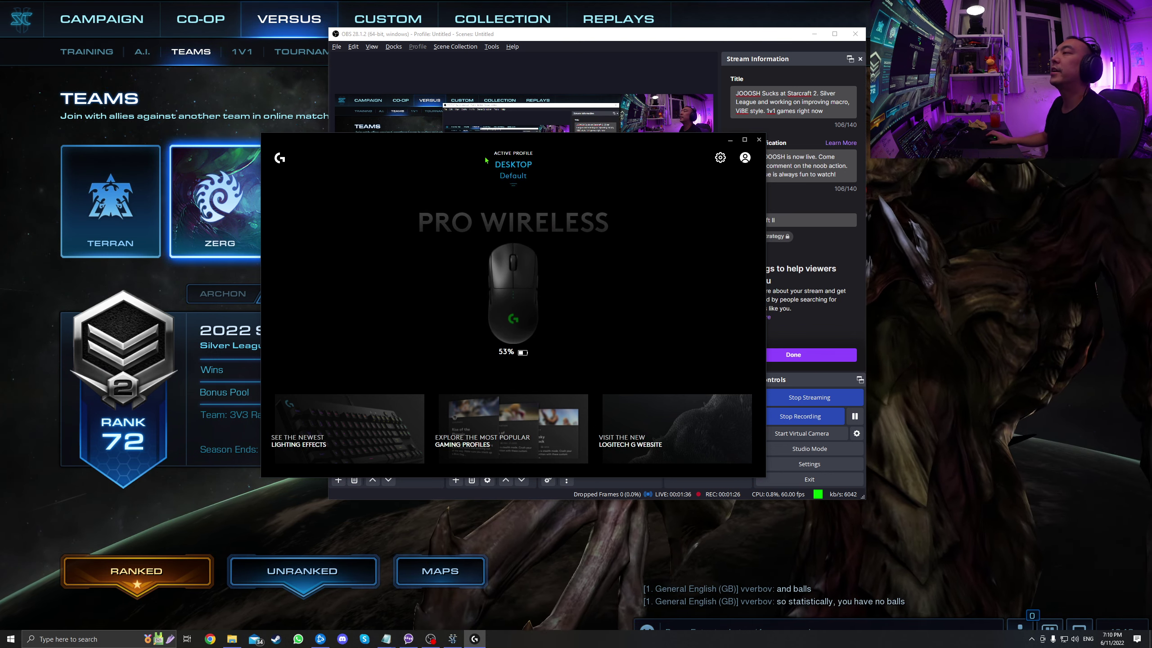
Inspect the existing Inject Queens macro in the mouse's MACROS list, then return to assignments.
click(511, 292)
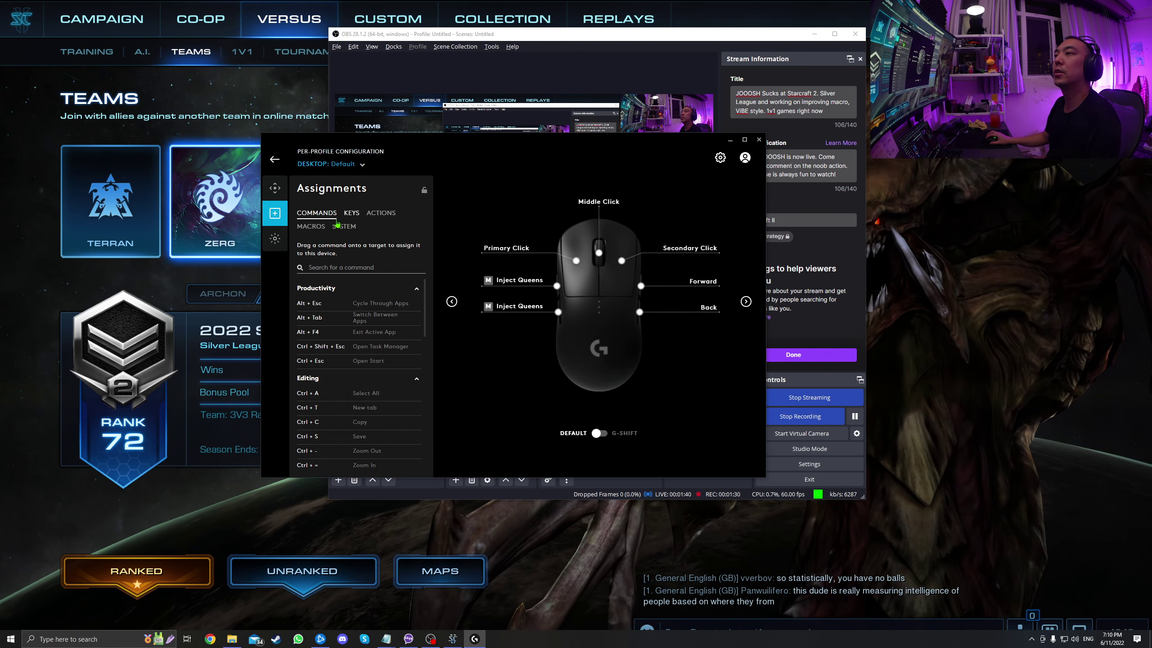
click(311, 227)
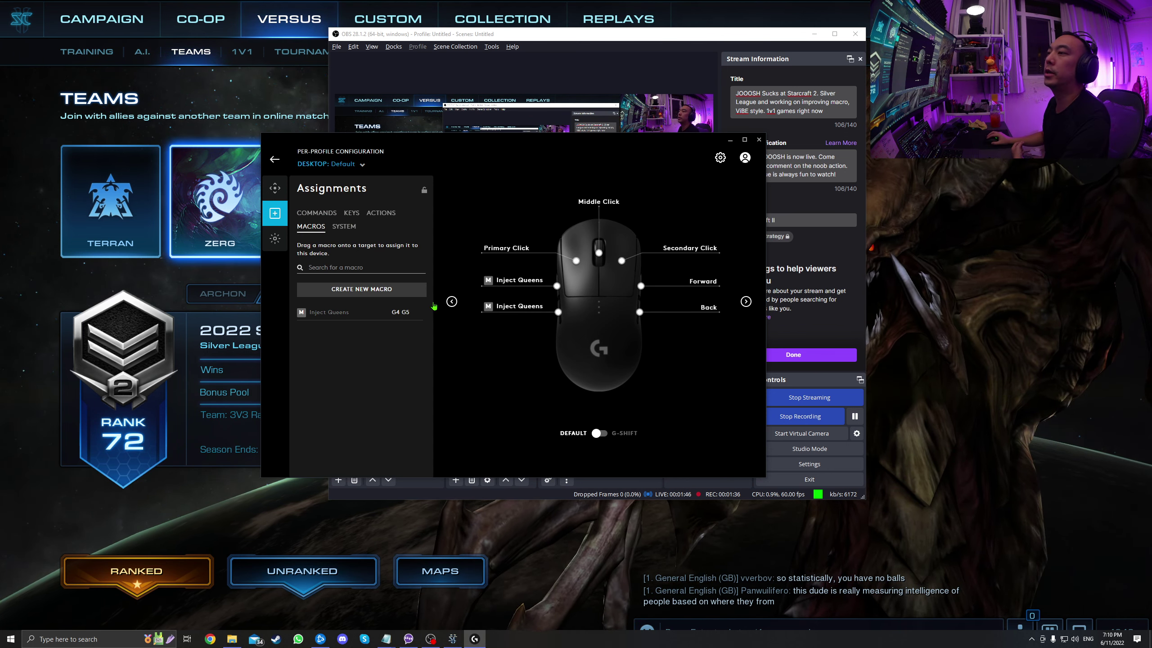
click(326, 317)
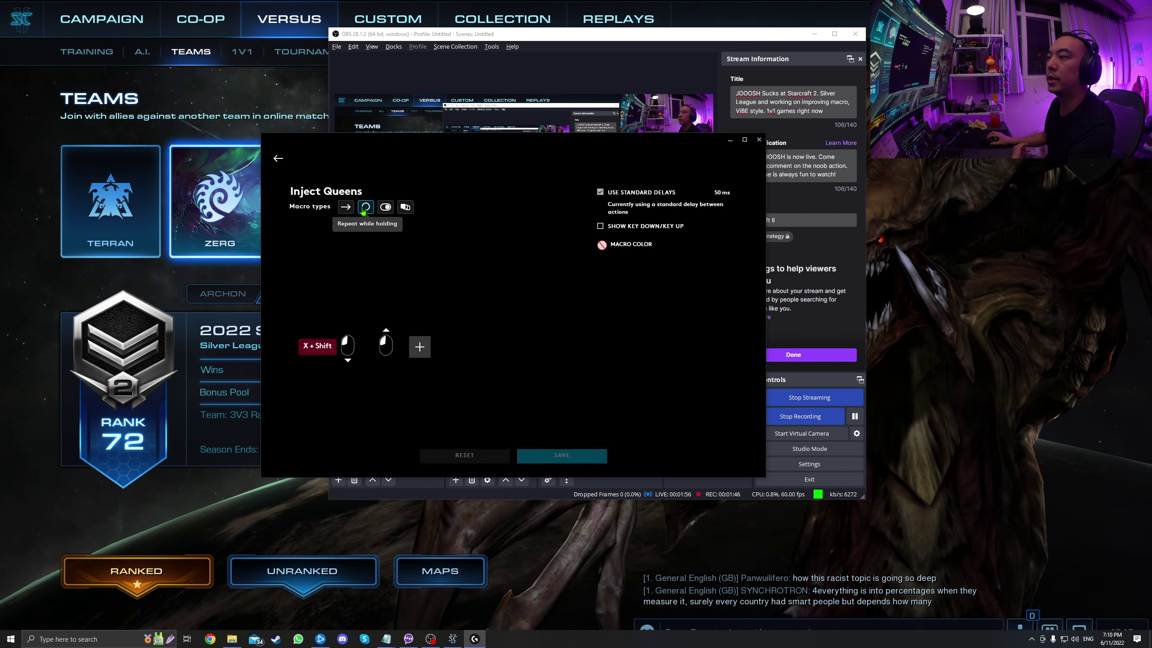
click(271, 167)
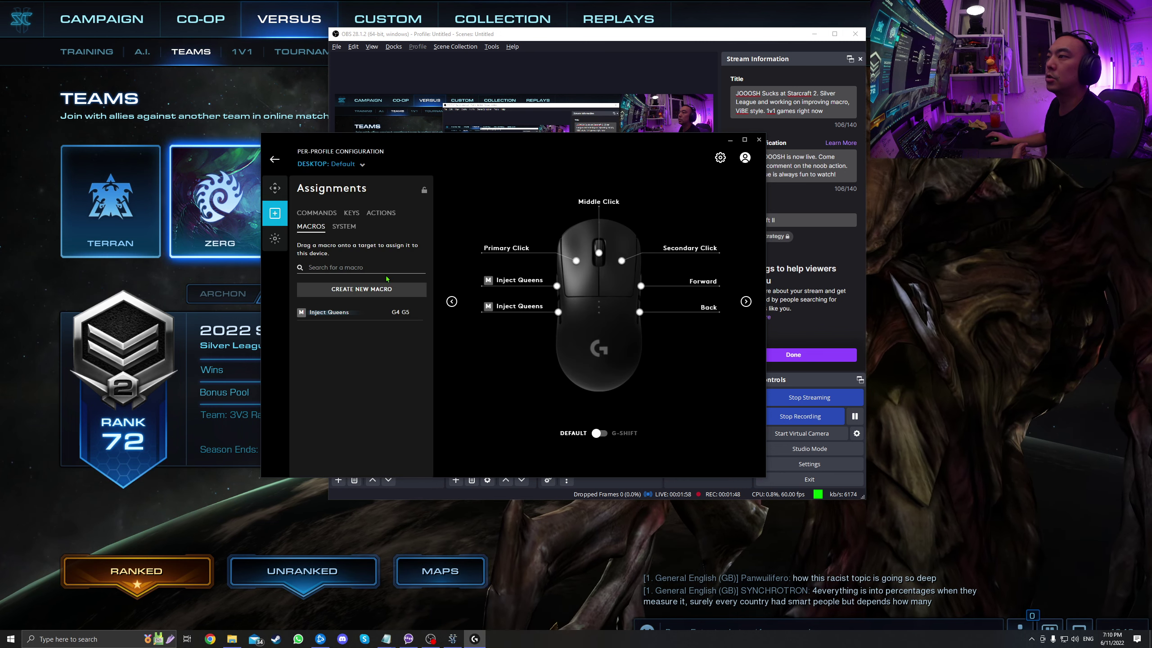
Create a new macro named 'Inject queens' with the Repeat While Holding type.
click(363, 292)
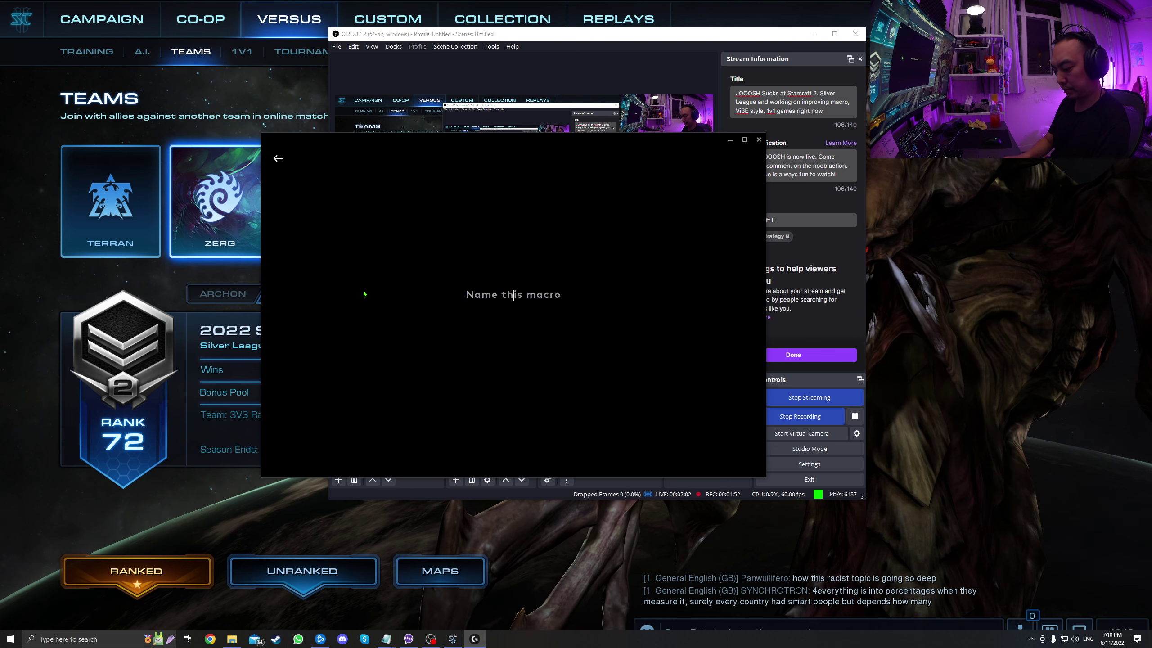
text(Inject quens)
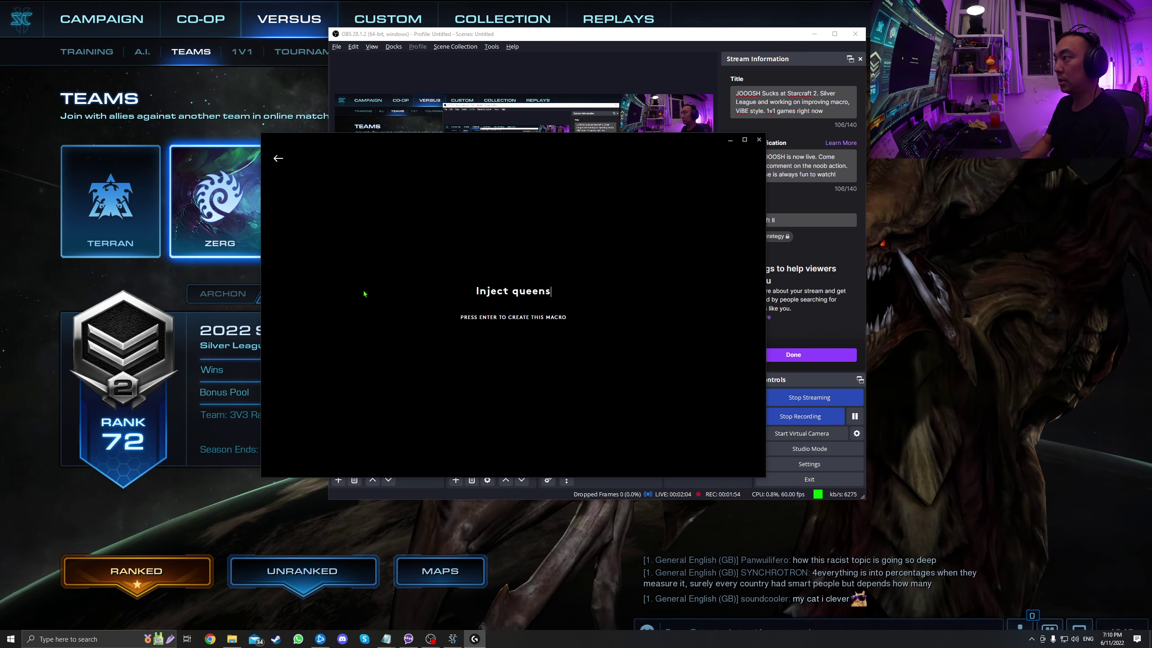
key(Return)
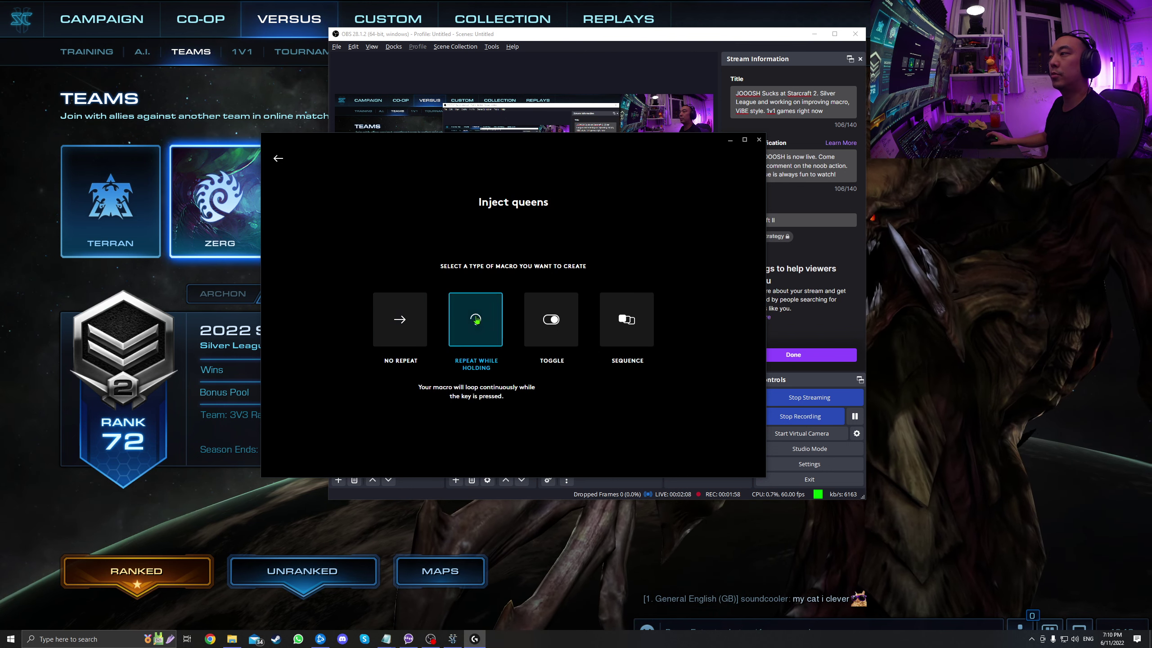
click(476, 320)
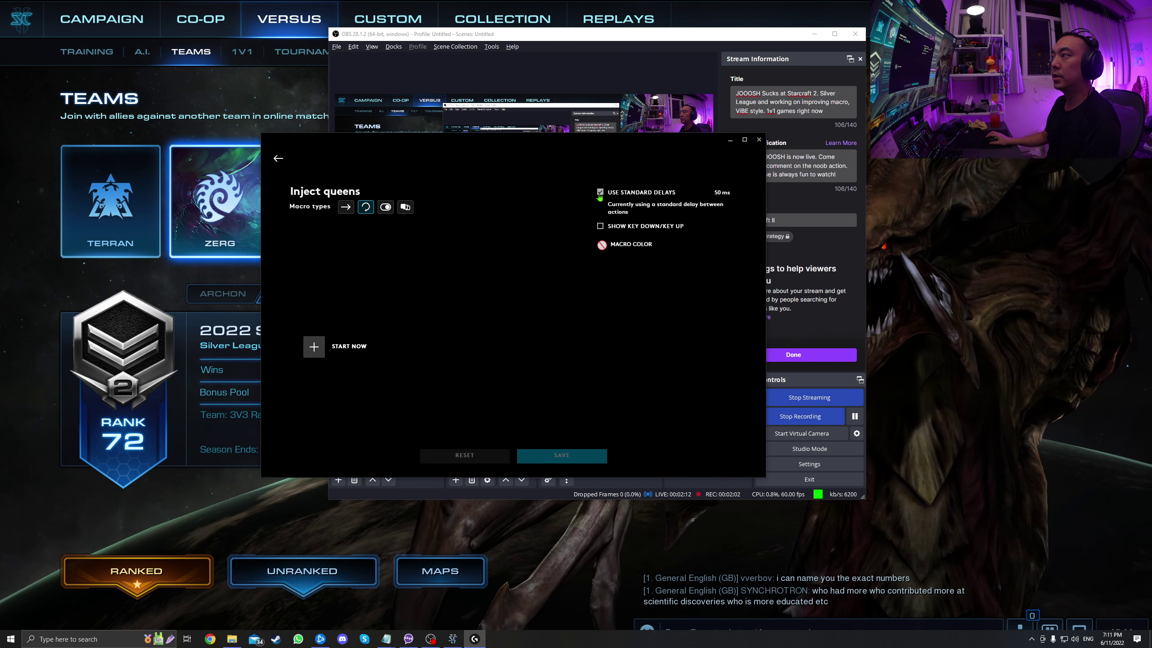
Record Shift+X followed by a left mouse press and release into the macro.
click(314, 350)
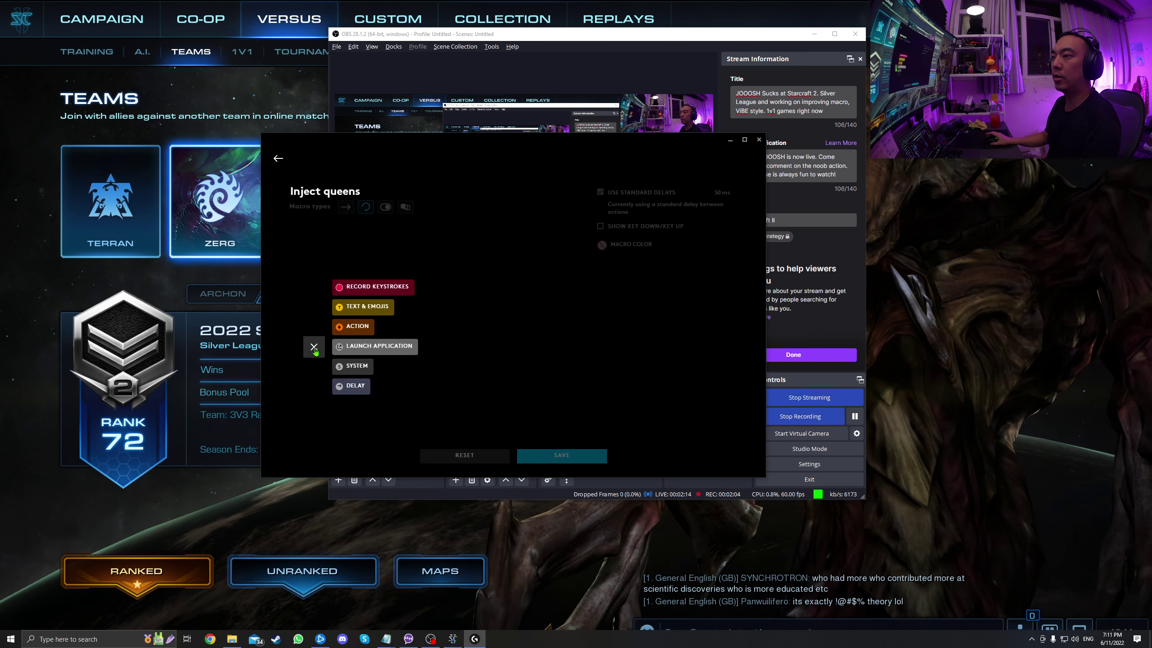
click(392, 291)
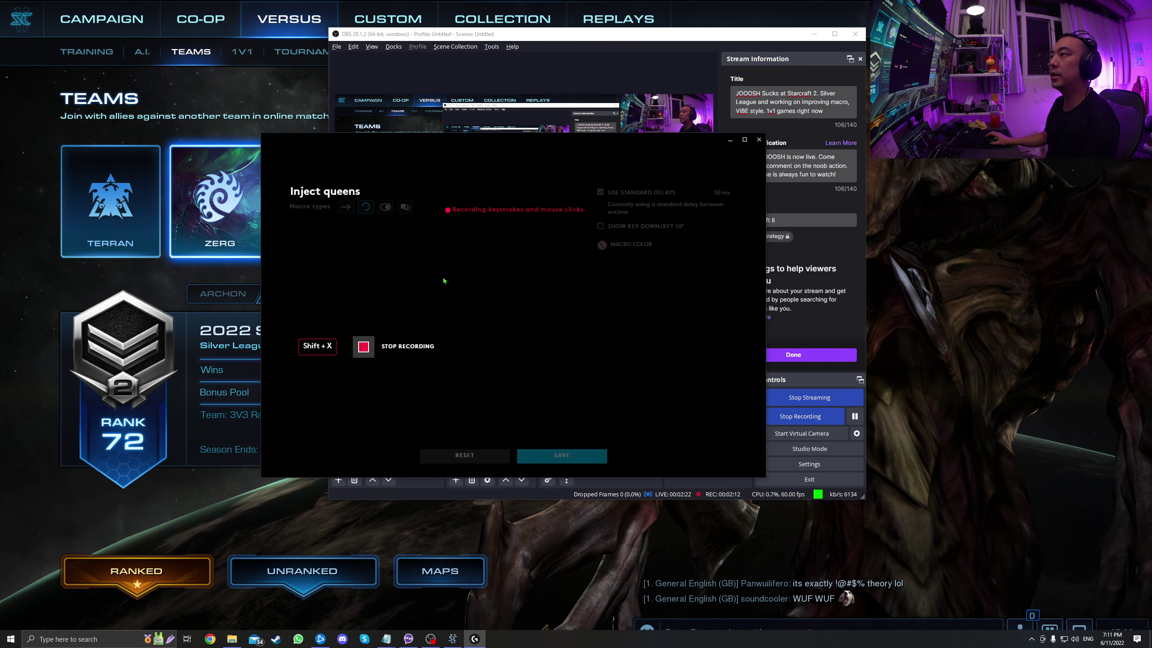
click(386, 308)
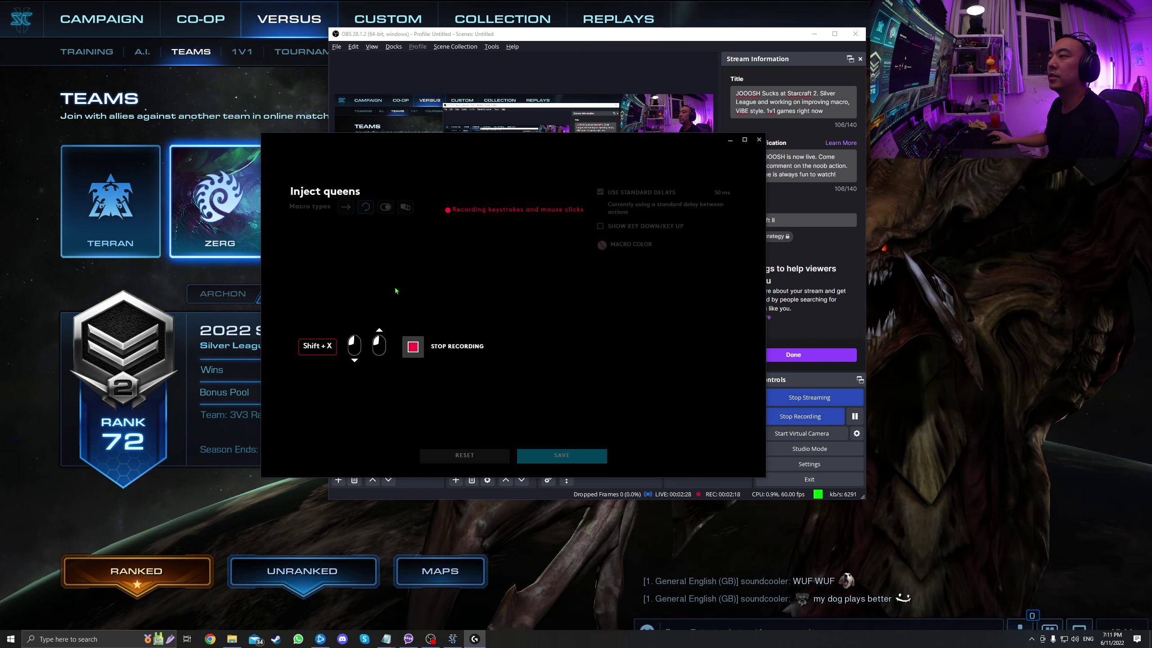
Stop recording, save the macro, and rename it to 'Inject queens 2'.
click(413, 347)
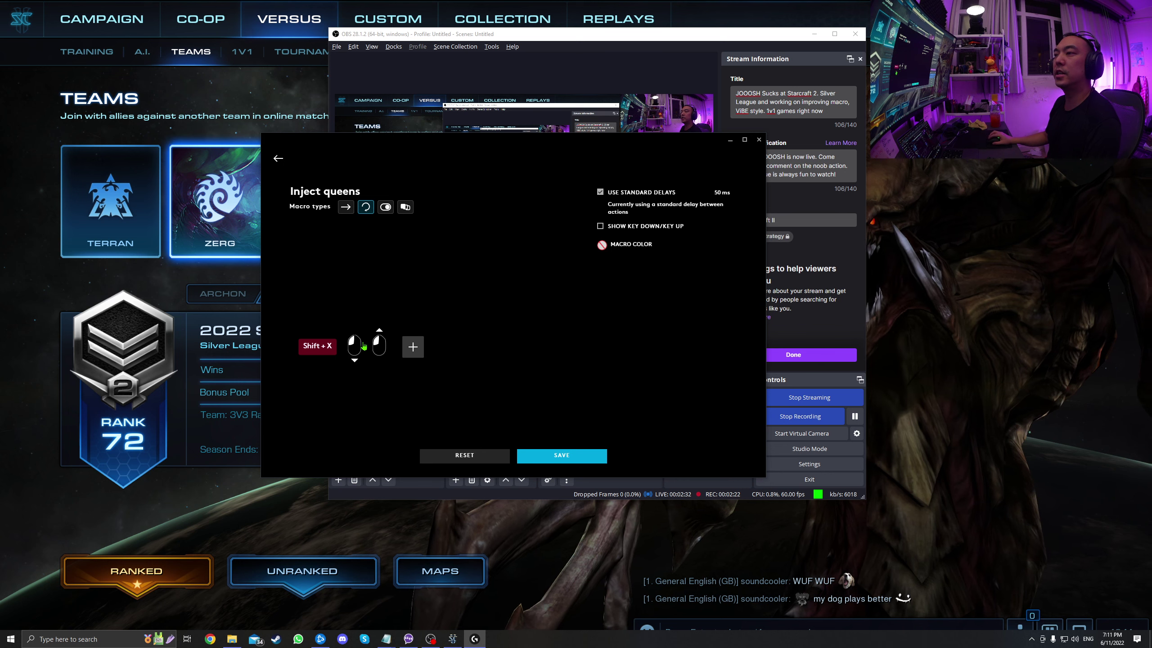
click(570, 456)
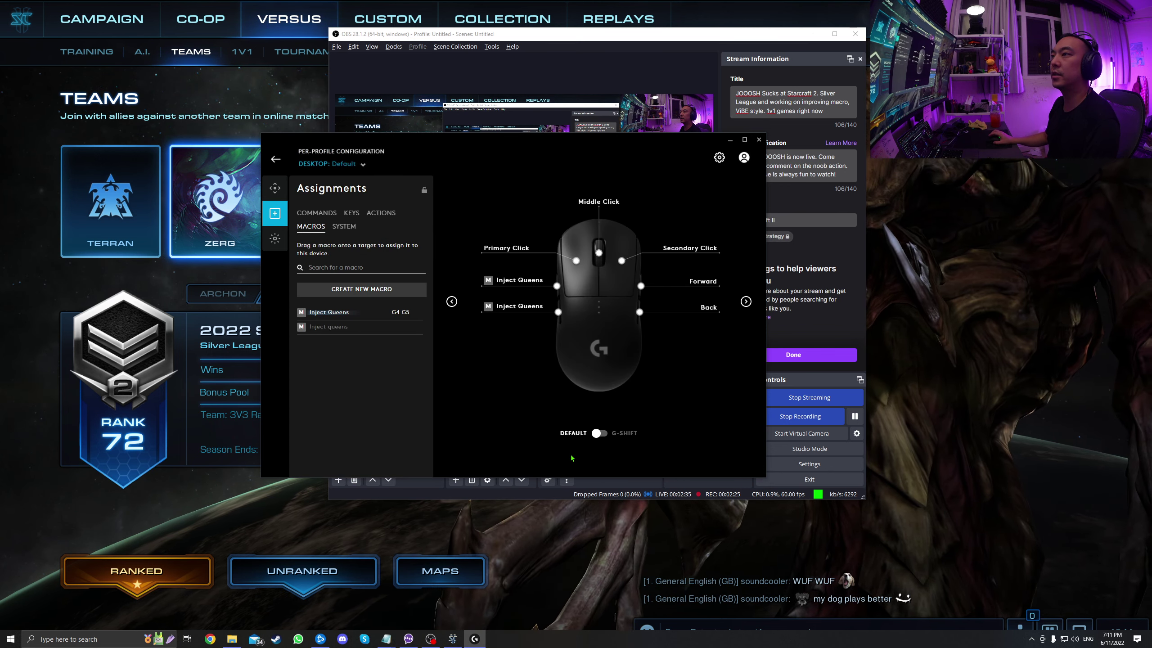
click(328, 326)
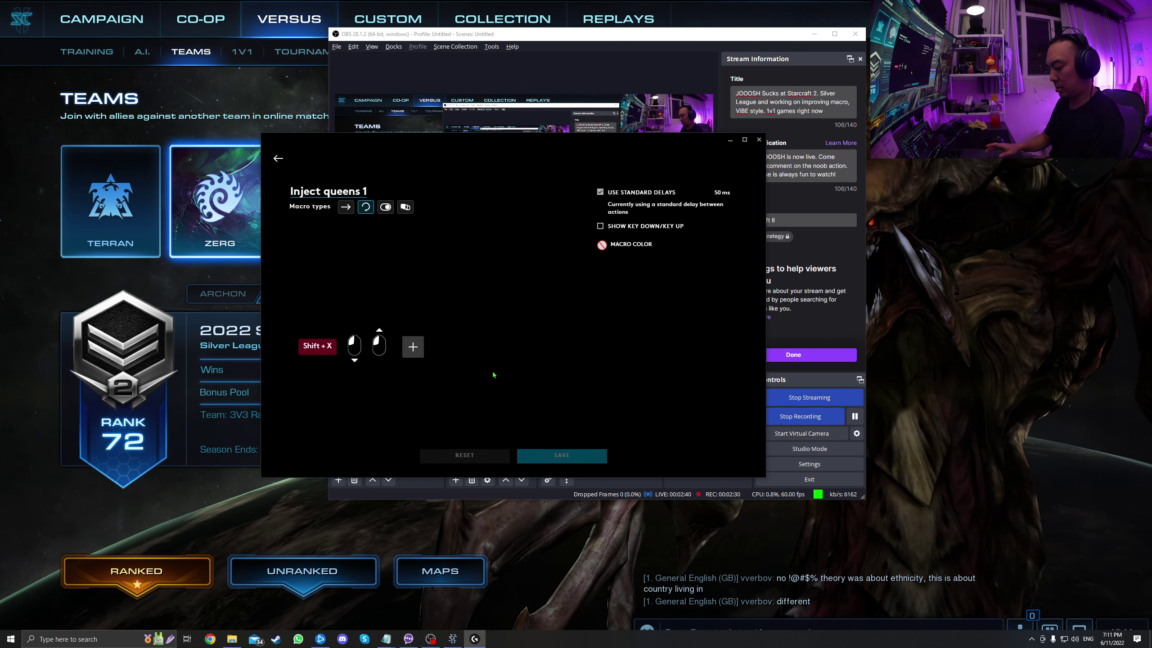
key(BackSpace)
text(2)
click(561, 455)
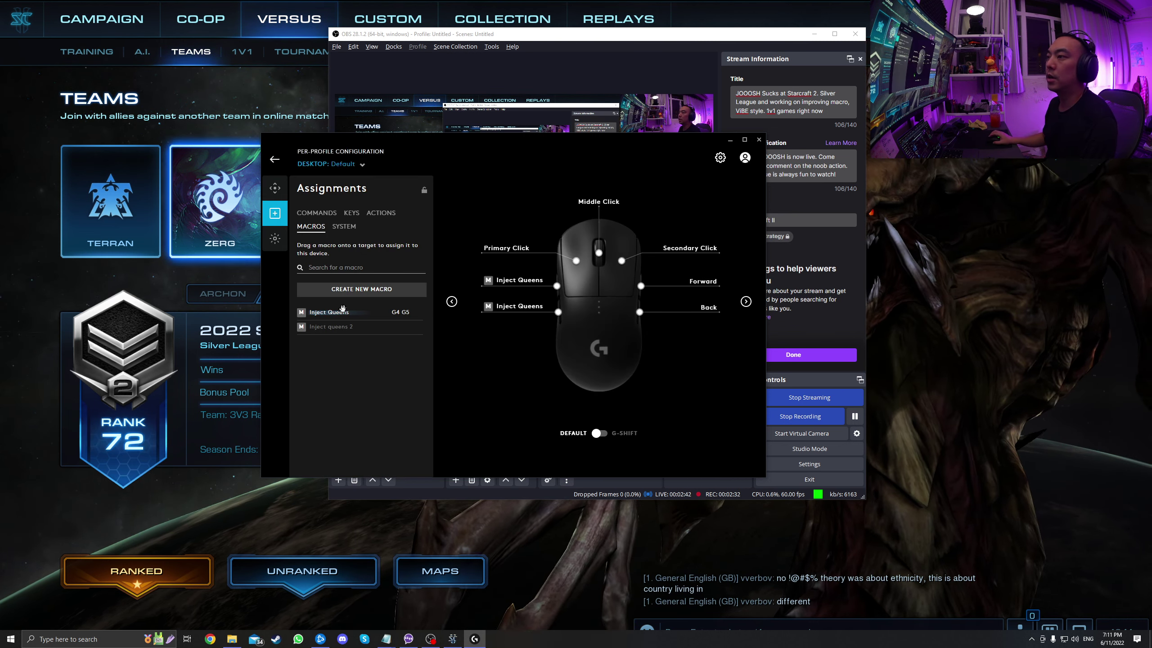
Try Inject queens 2 on a side button, then restore Inject Queens on both side buttons.
mouse_move(331, 327)
mouse_down()
mouse_move(511, 302)
mouse_move(515, 253)
mouse_move(518, 280)
mouse_up()
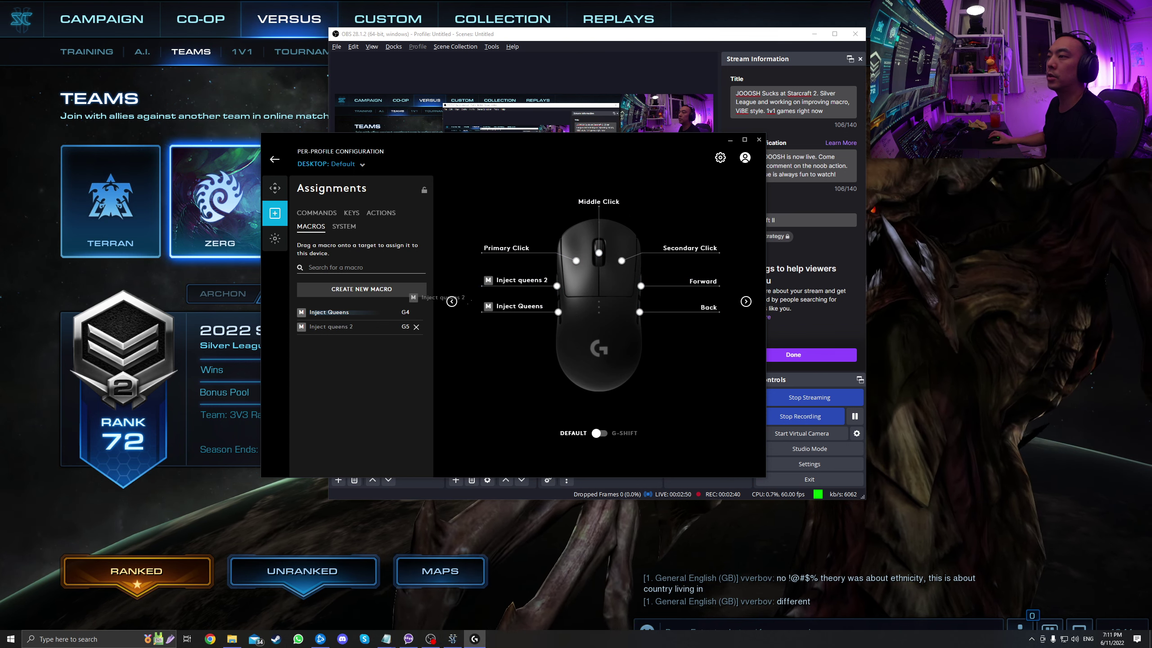
drag(340, 325, 518, 306)
mouse_move(329, 312)
mouse_down()
mouse_move(517, 280)
mouse_move(516, 308)
mouse_up()
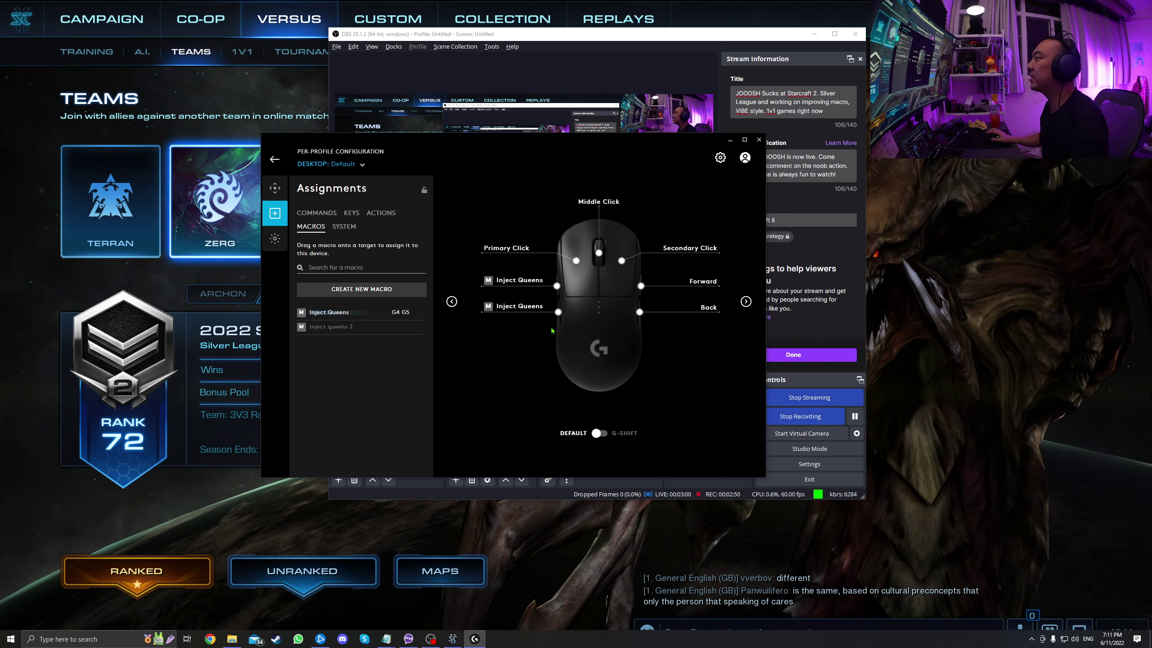
Switch over to OBS Studio, then bring the G HUB window back in front.
key(alt+Tab)
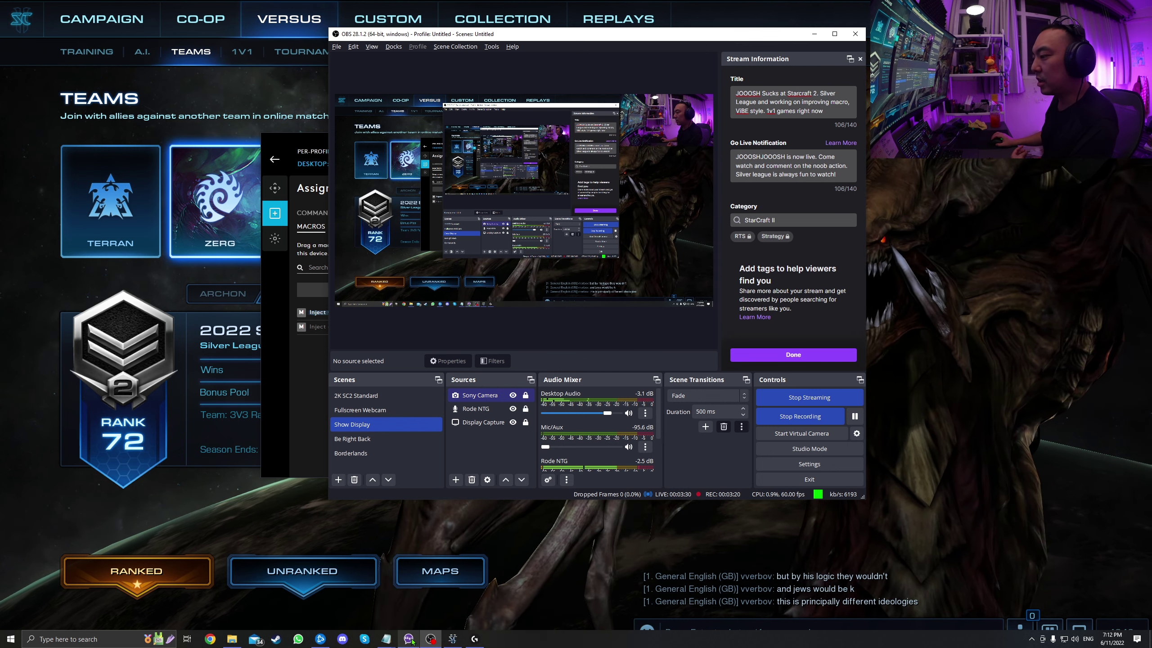
click(285, 163)
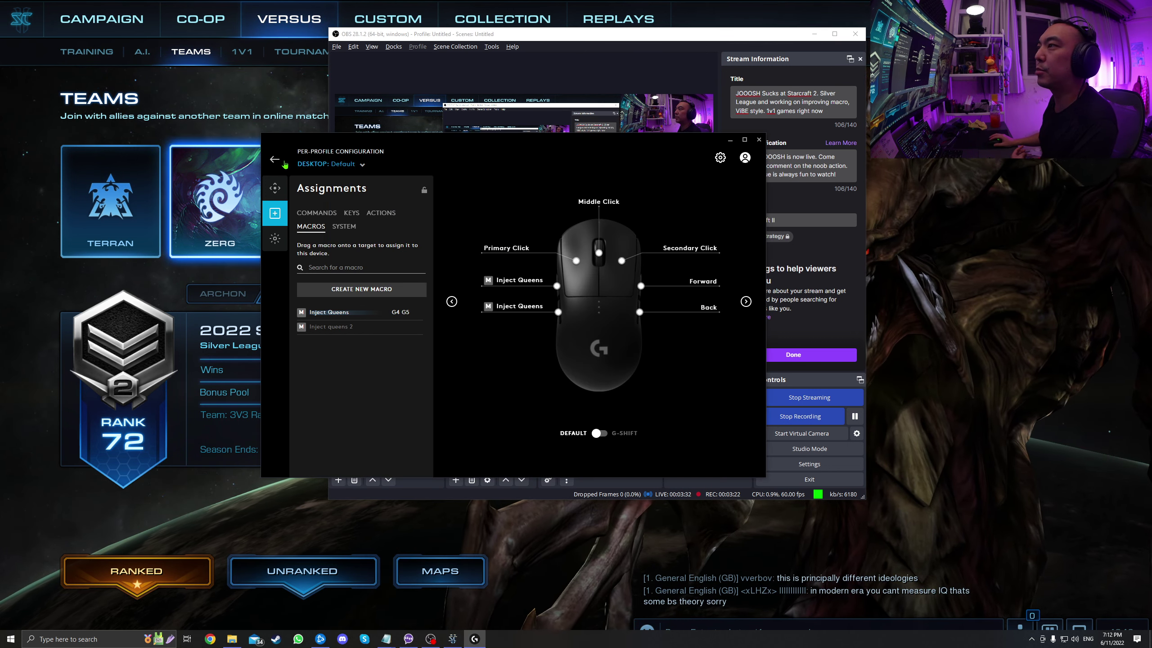